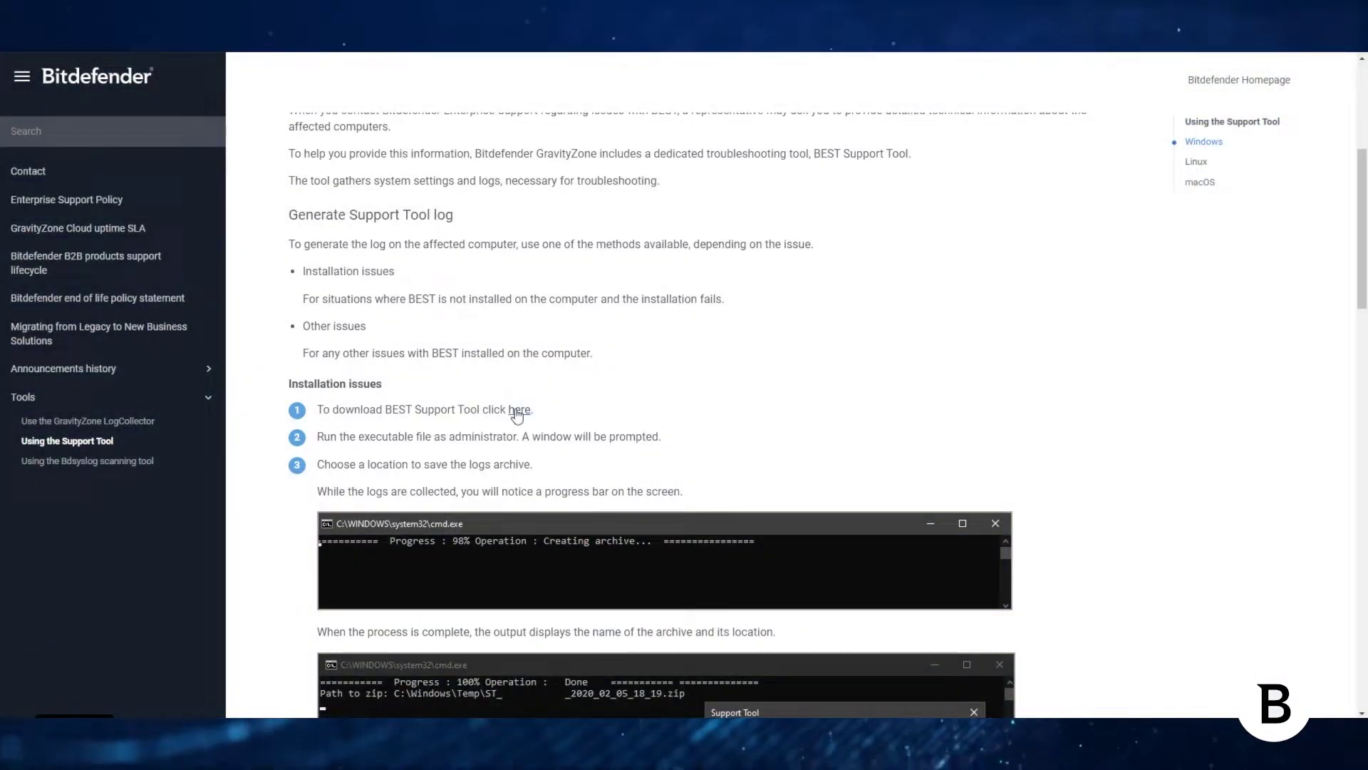
# Download BEST_supportTool.exe via the 'here' link under Installation issues
pyautogui.click(515, 410)
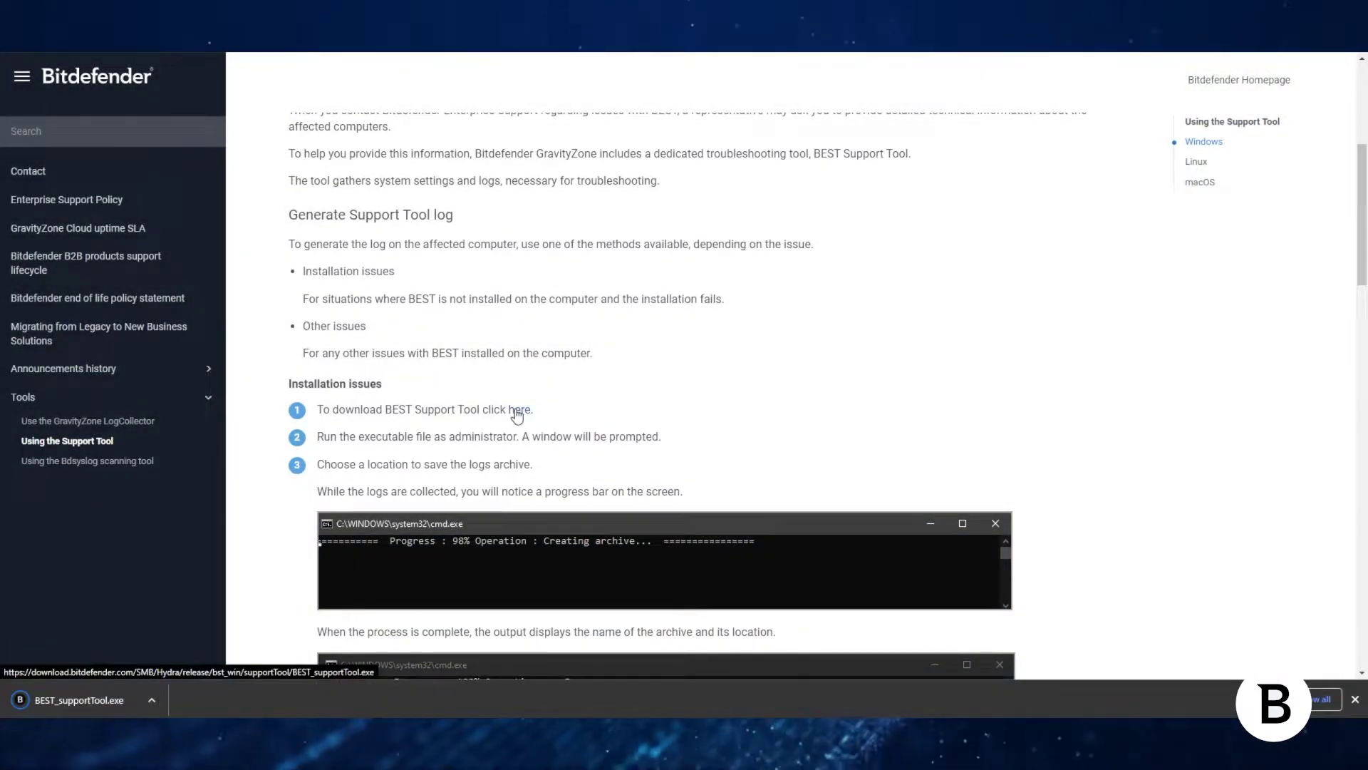
# Run the tool with UAC approval and pick a new 'BEST ST logs' folder on C: for the archive
pyautogui.click(121, 700)
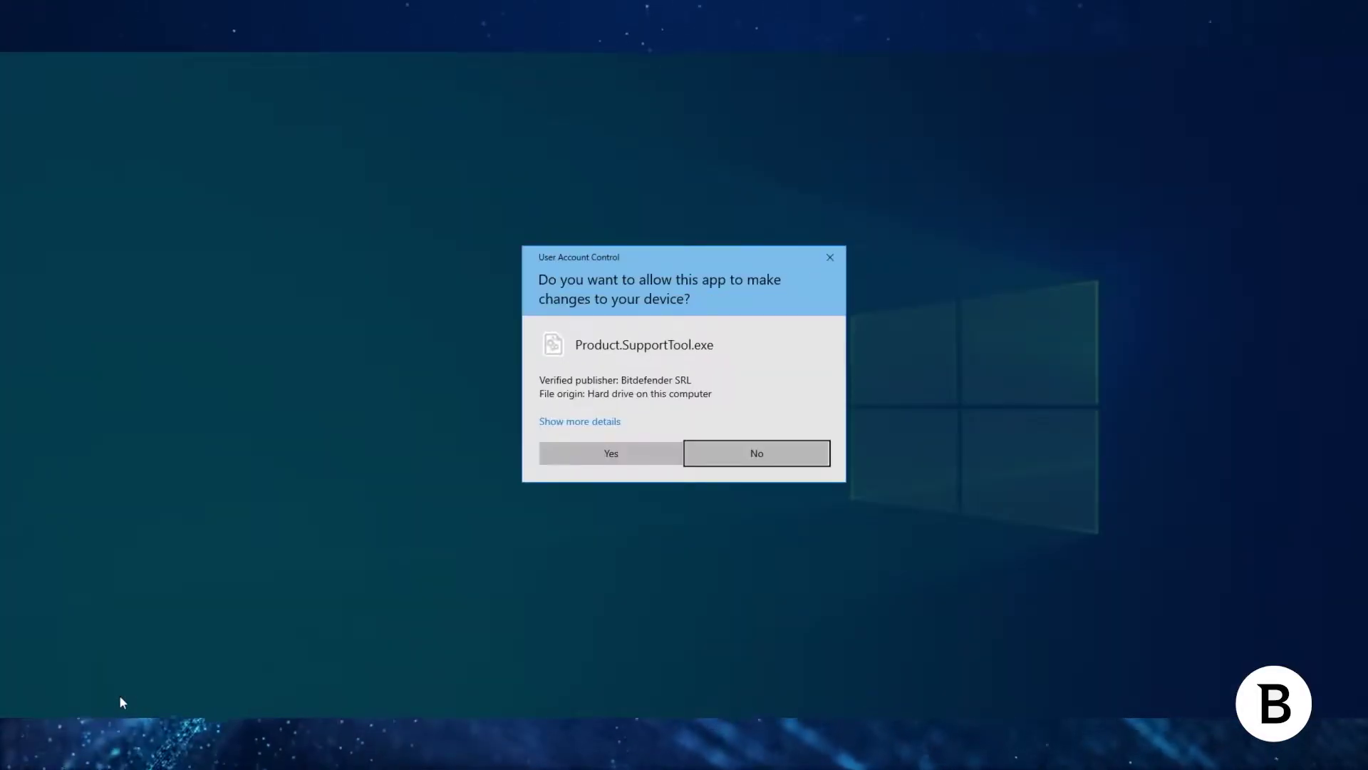
pyautogui.click(635, 452)
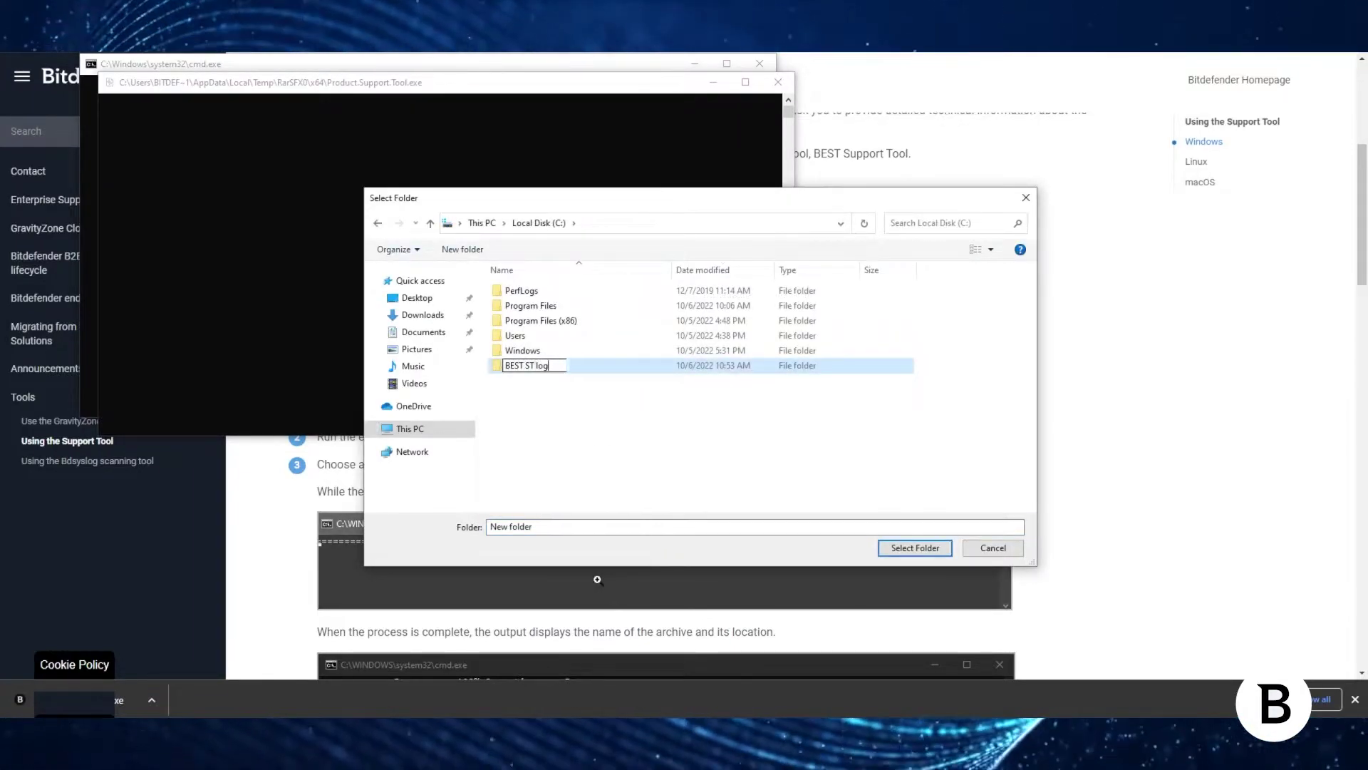
pyautogui.write('s')
pyautogui.press('Return')
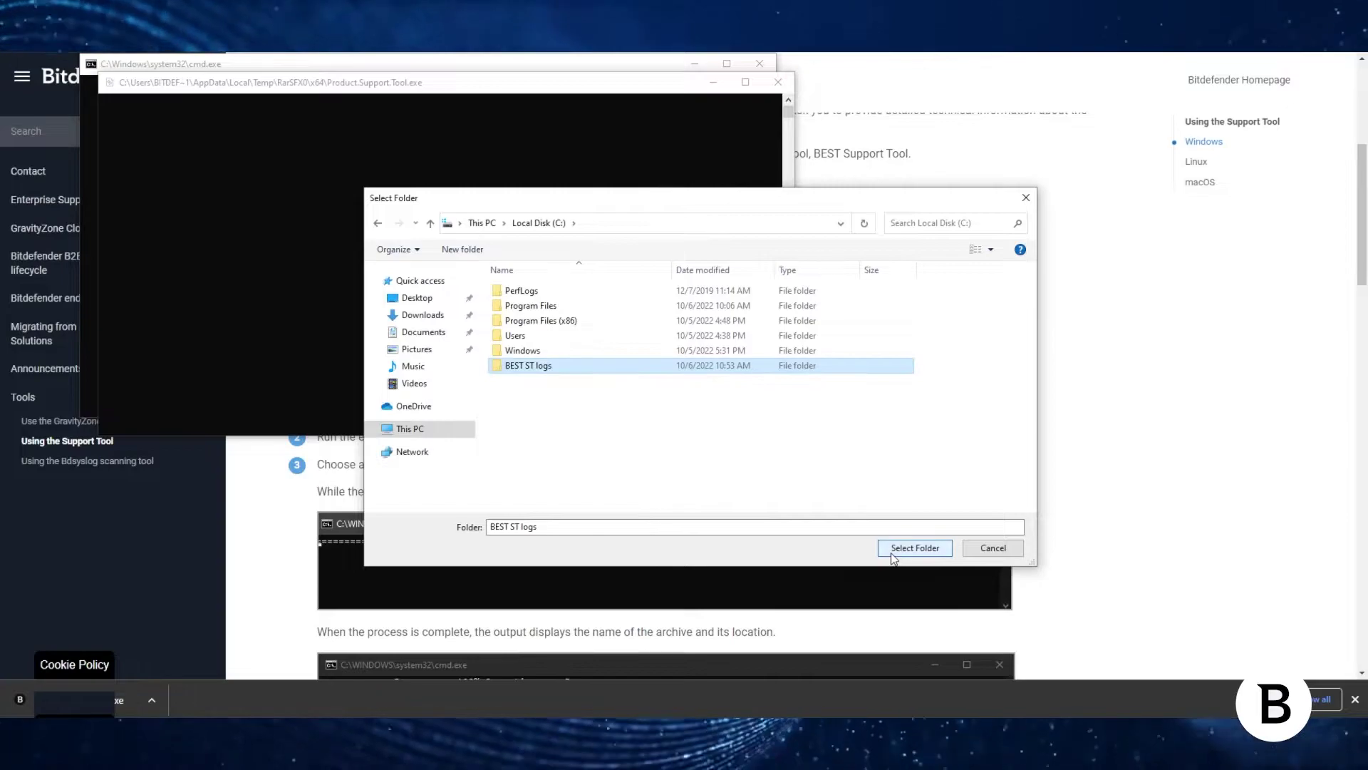
pyautogui.click(914, 548)
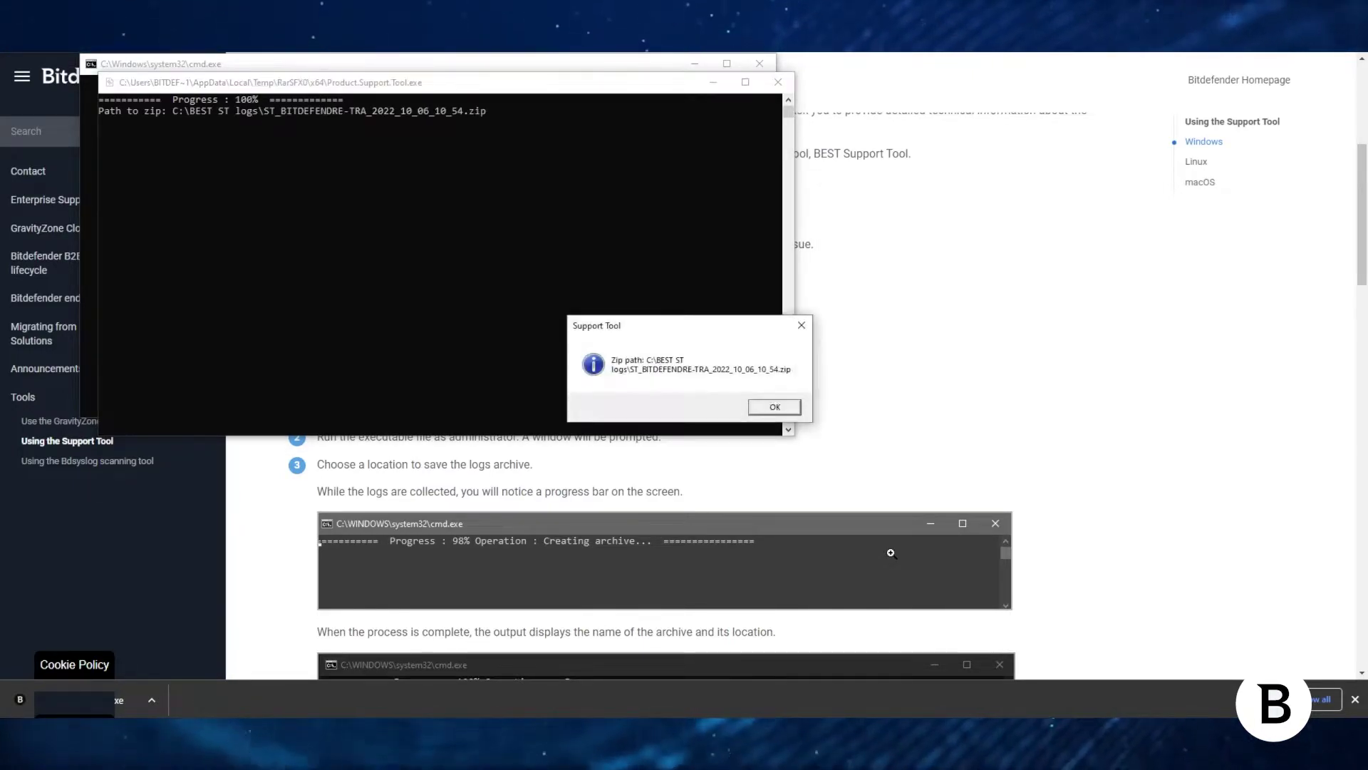
# Acknowledge the 100% Zip path message with OK, closing the Support Tool
pyautogui.click(775, 406)
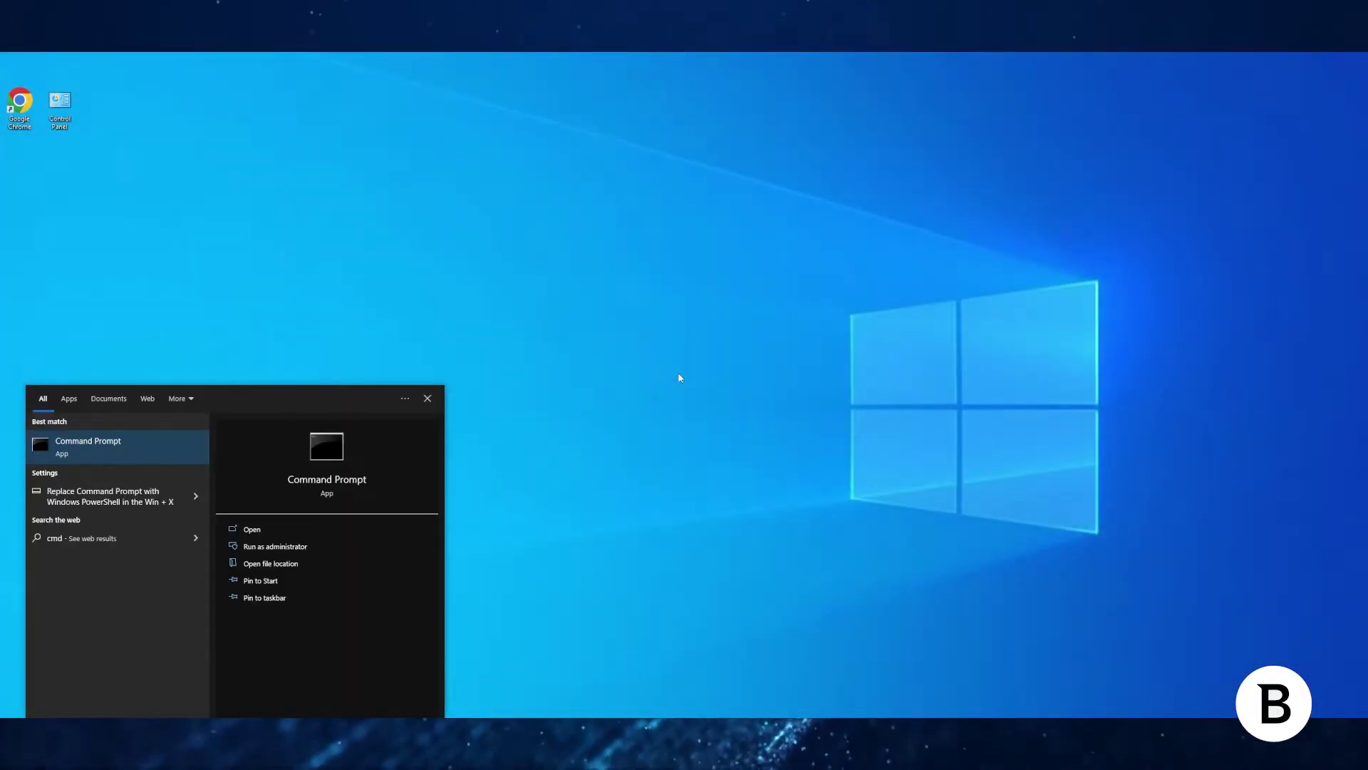
# In an admin console at C:\Program Files\Bitdefender\Endpoint Security, run Product.Support.Tool.exe collect
pyautogui.rightClick(172, 459)
pyautogui.click(186, 461)
pyautogui.write('cd c:')
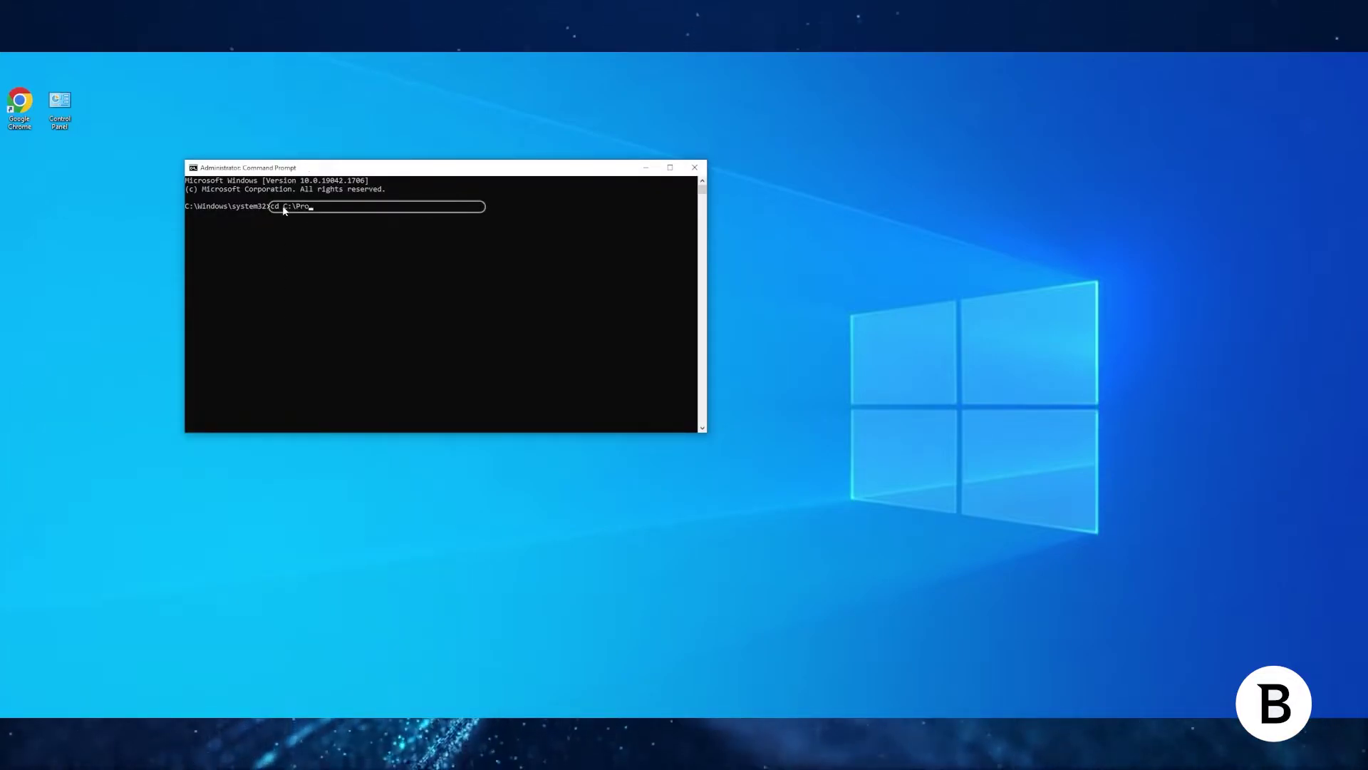
pyautogui.write('\\Program Files\\Bitdefender\\Endpoint Security')
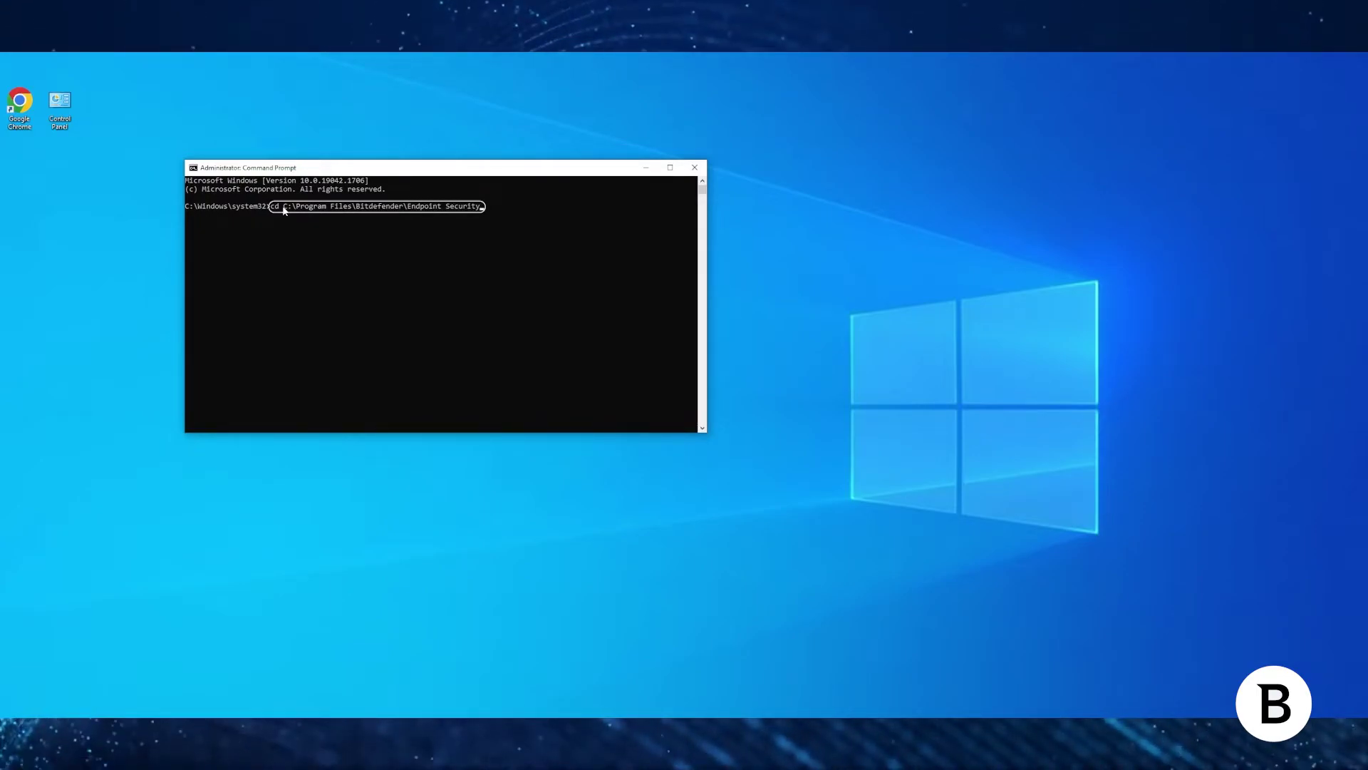
pyautogui.press('Return')
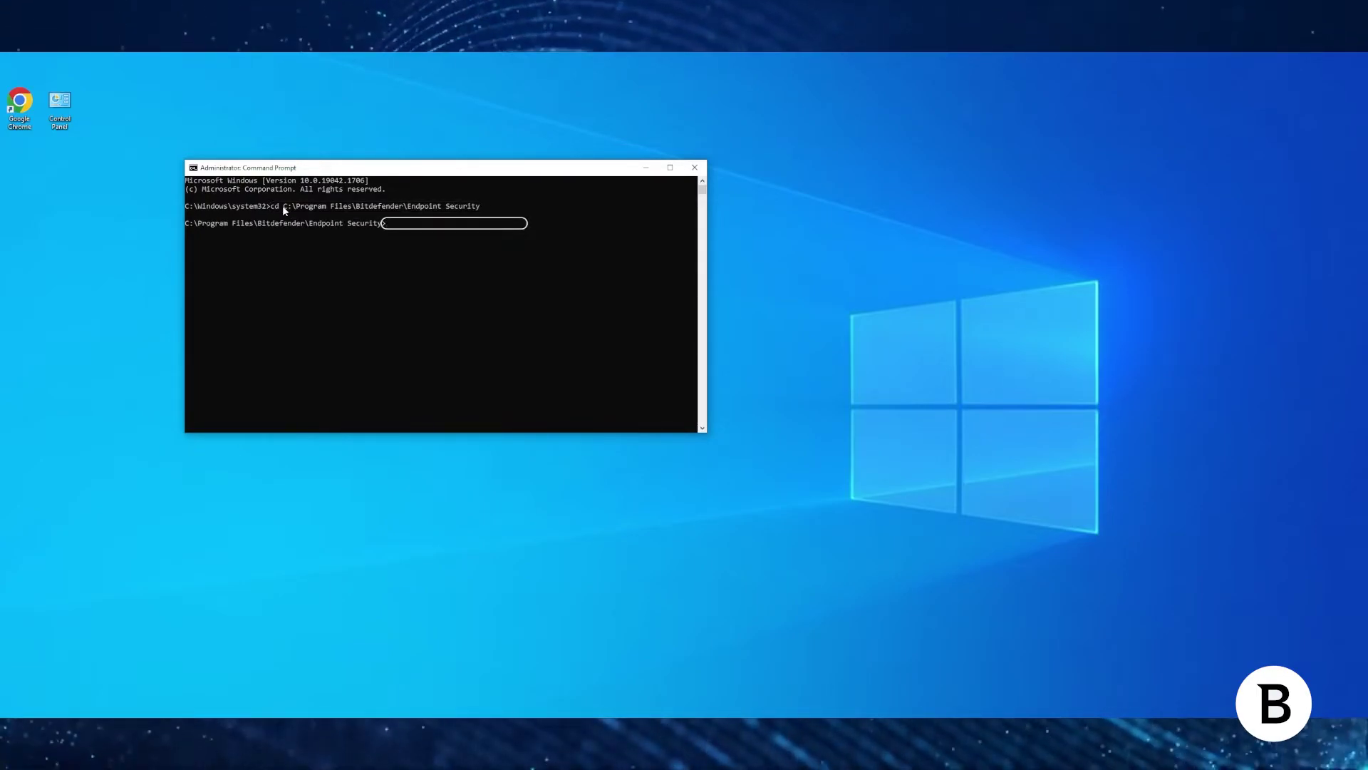
pyautogui.write('Product.Support')
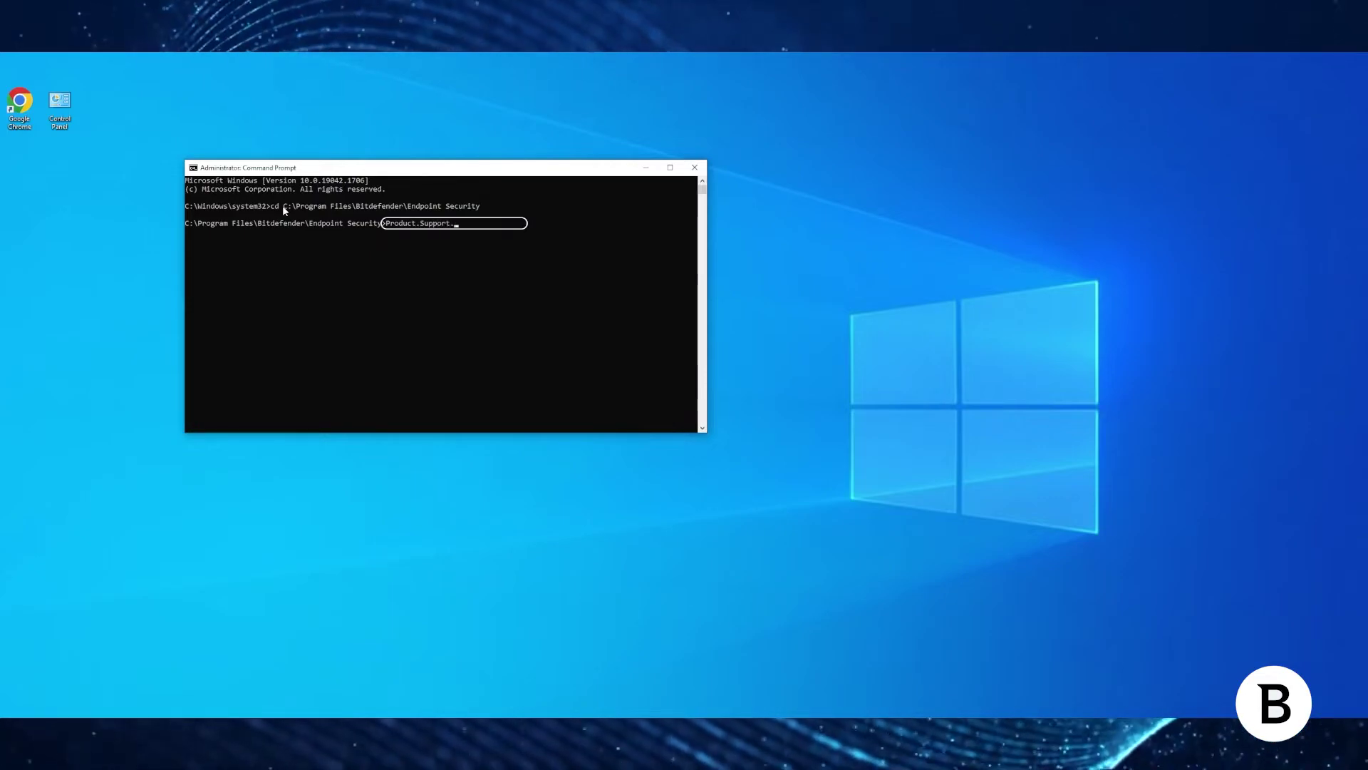
pyautogui.write('.Tool.exe')
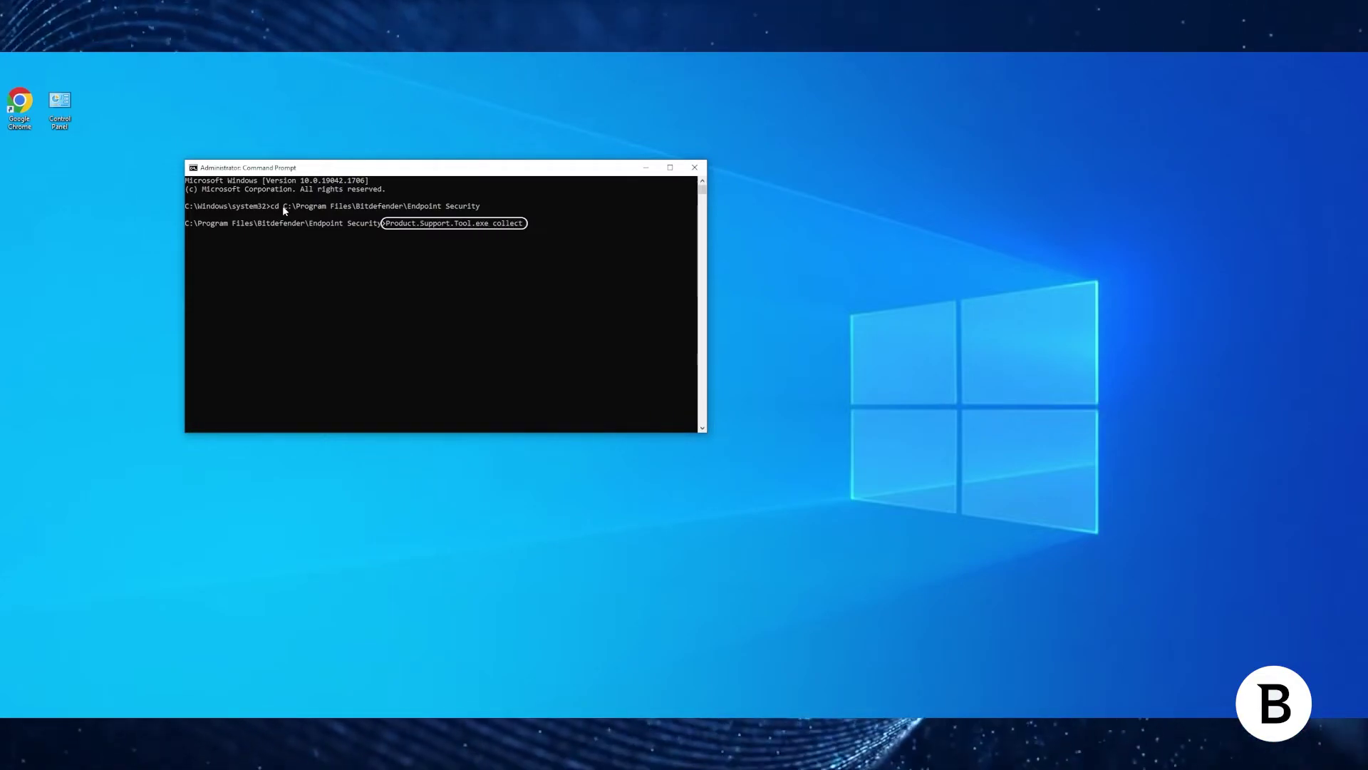
pyautogui.write(' collect')
pyautogui.press('Return')
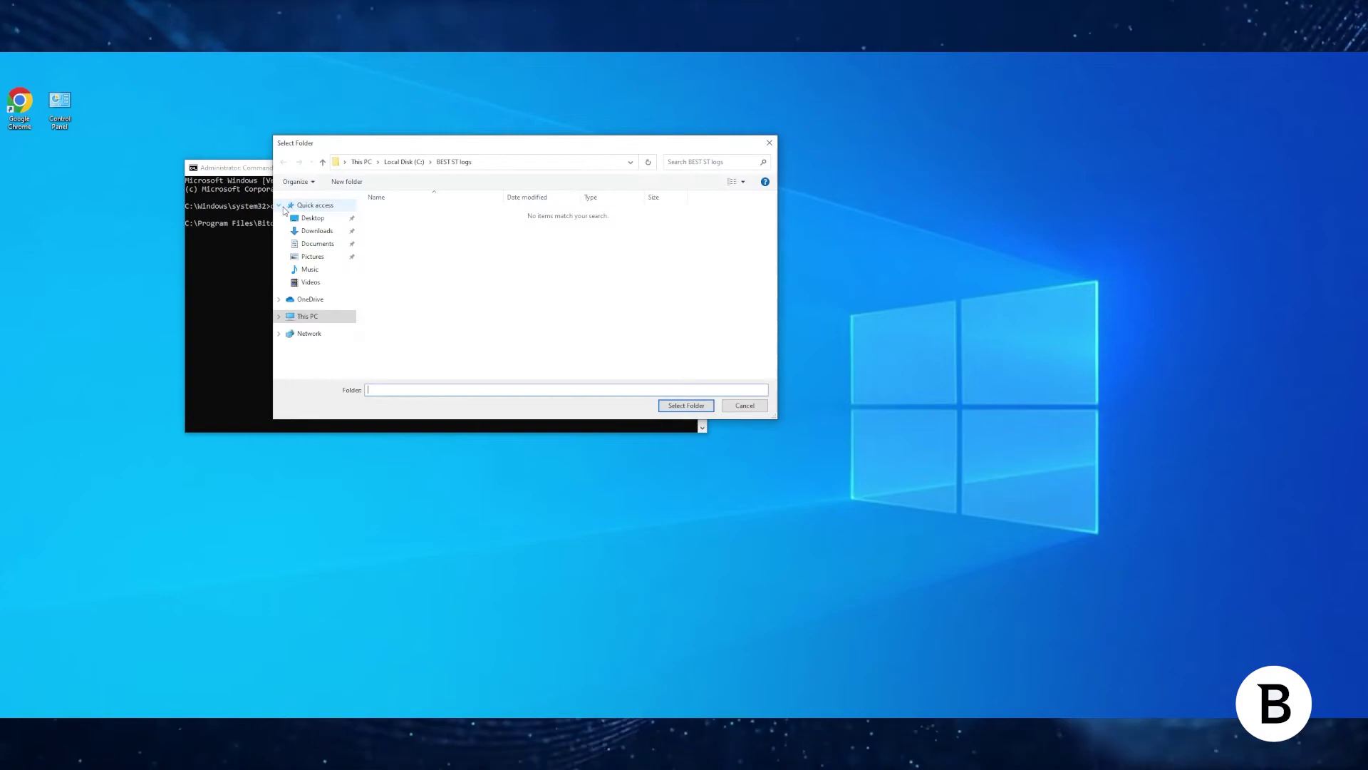
# Choose BEST ST logs as the zip destination for the command-line collection
pyautogui.click(678, 408)
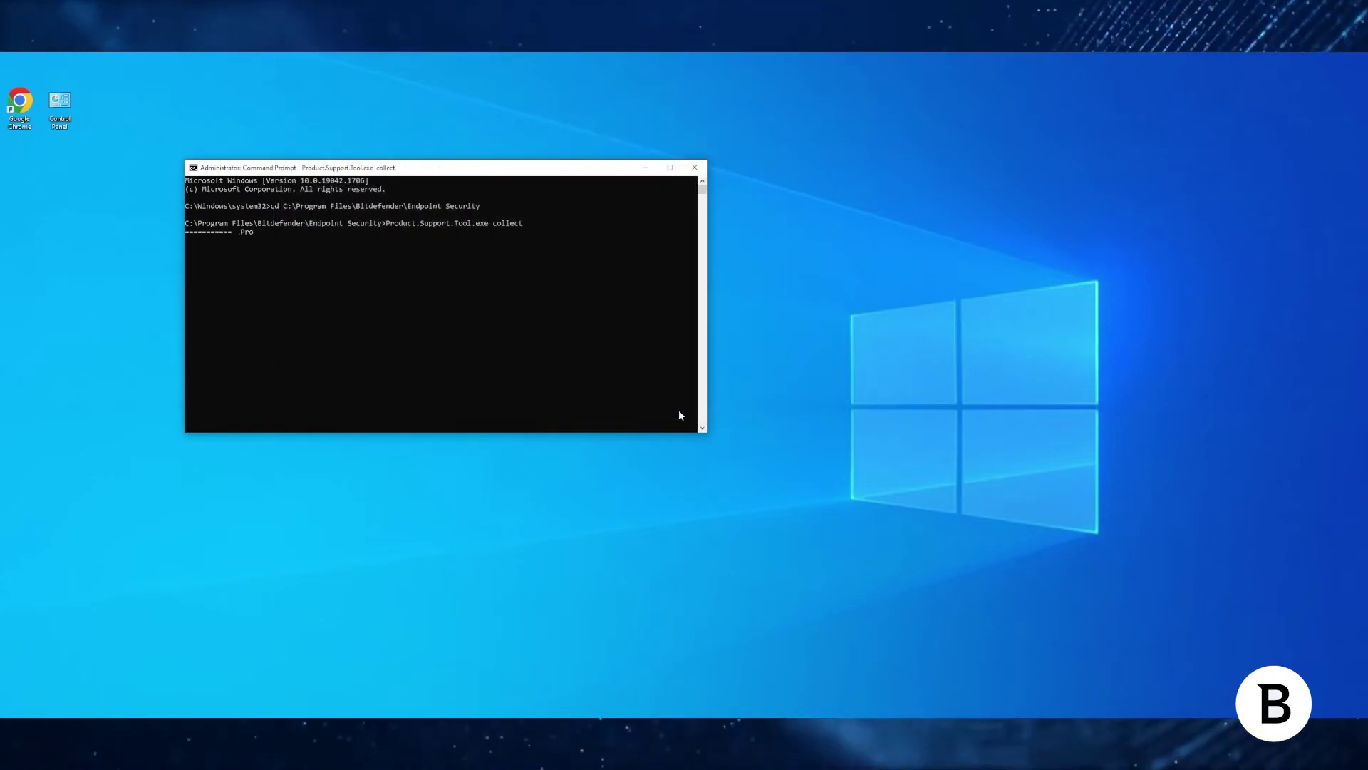